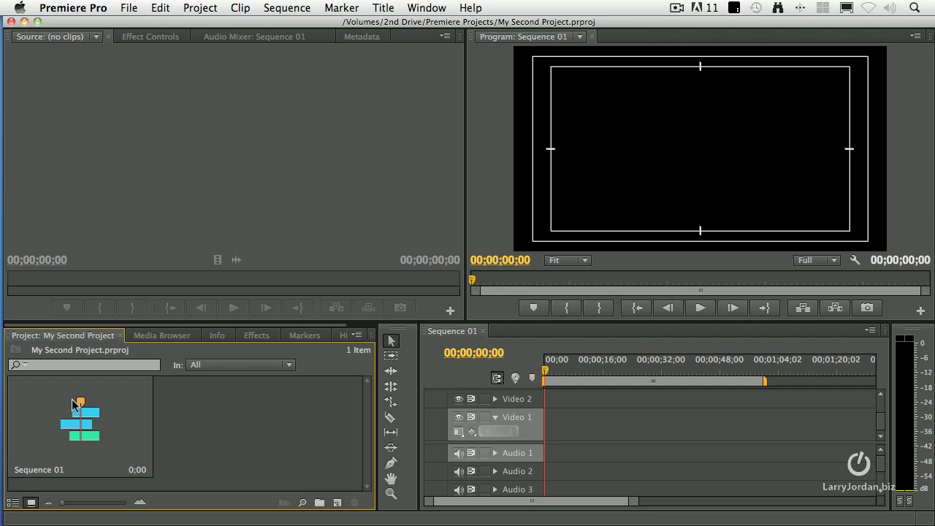
Step: Switch the project items between List view and Icon view, end on Icon view, and resize thumbnails with the zoom slider
click(14, 503)
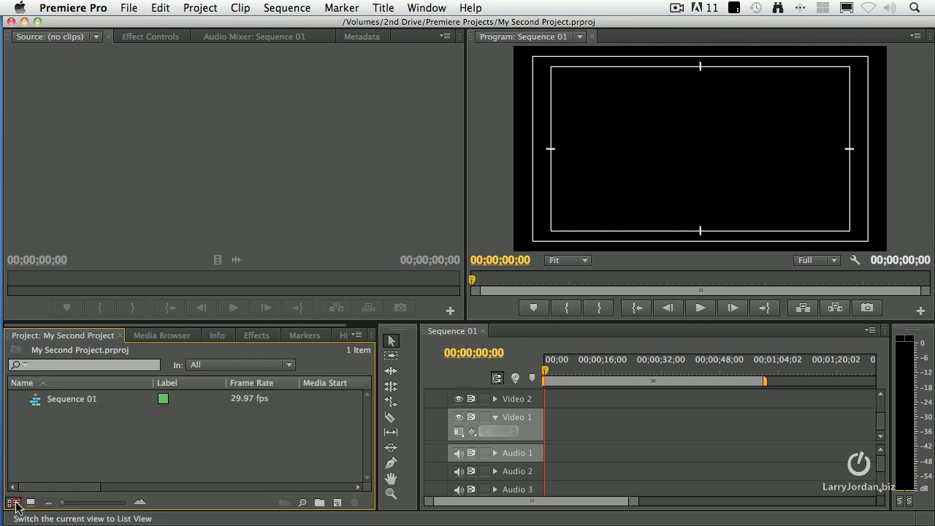
click(31, 502)
click(14, 503)
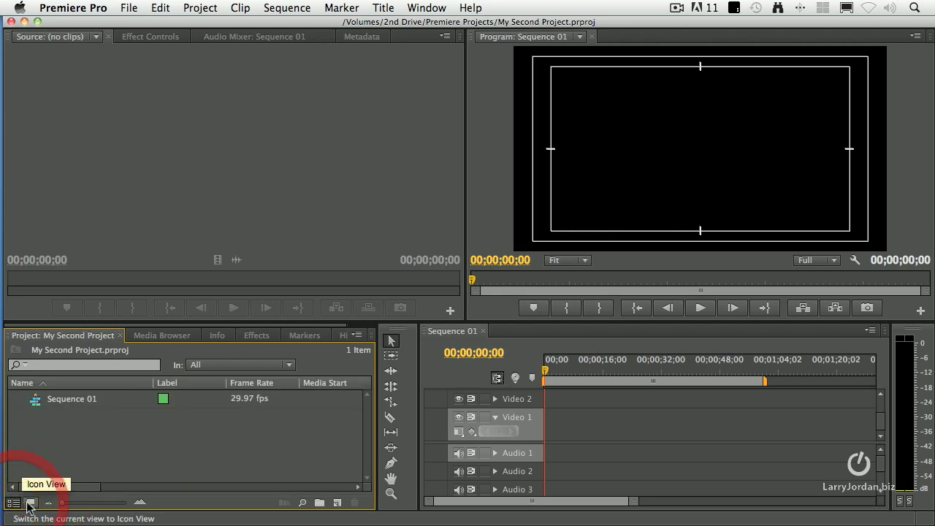
click(31, 503)
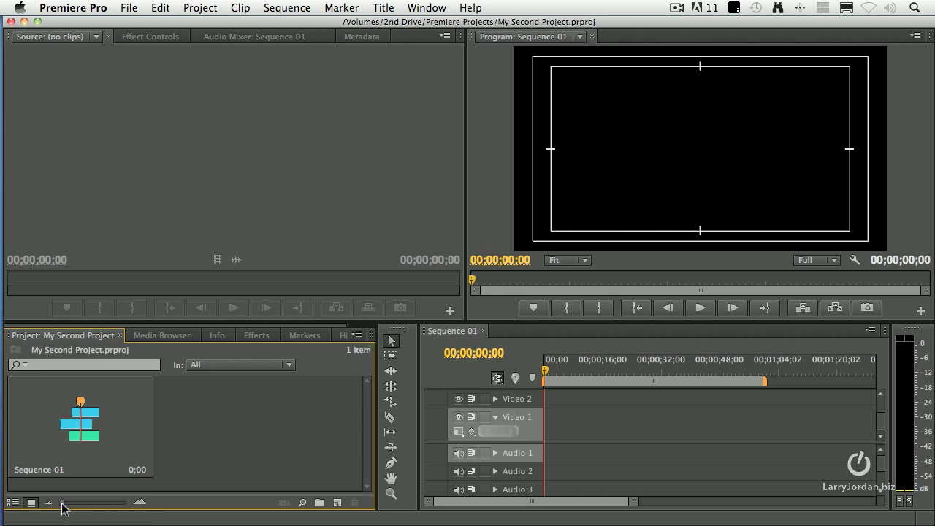
drag(63, 505, 30, 503)
click(160, 335)
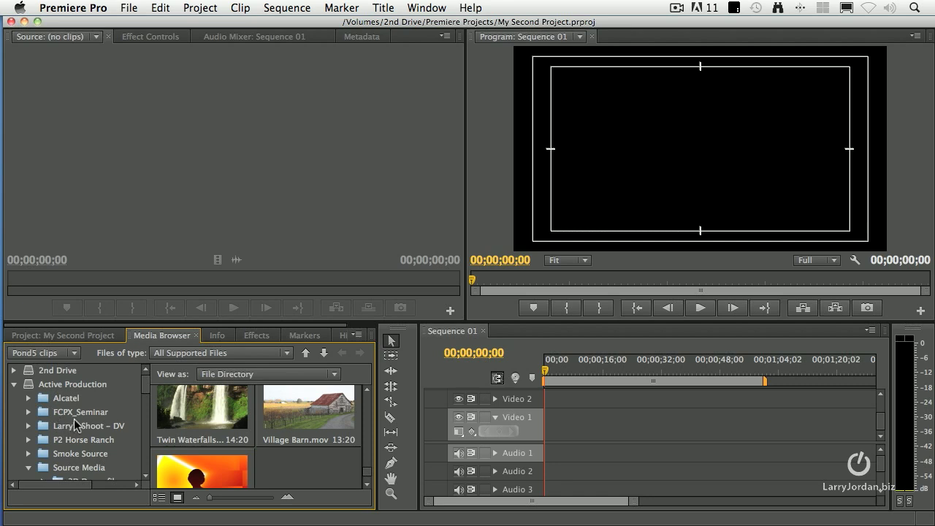
scroll(74, 418, down, 5)
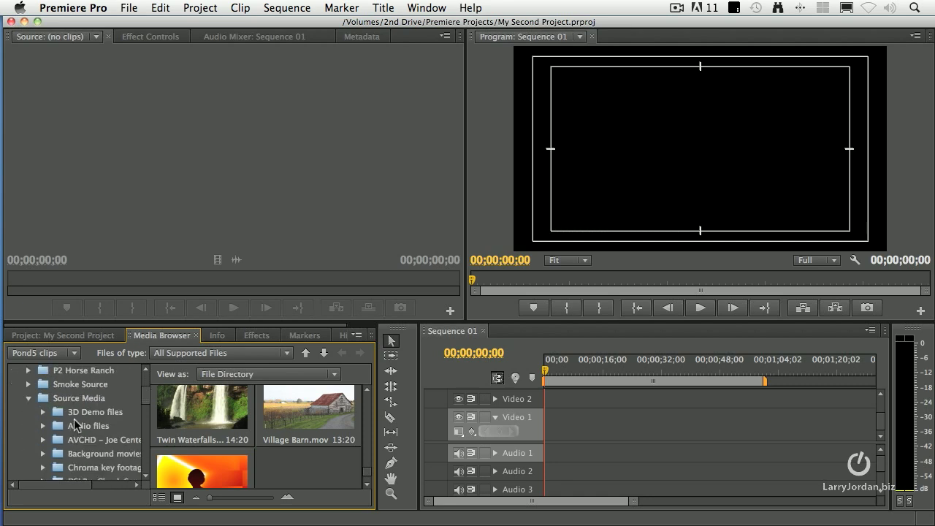
scroll(74, 419, down, 1)
scroll(306, 479, down, 2)
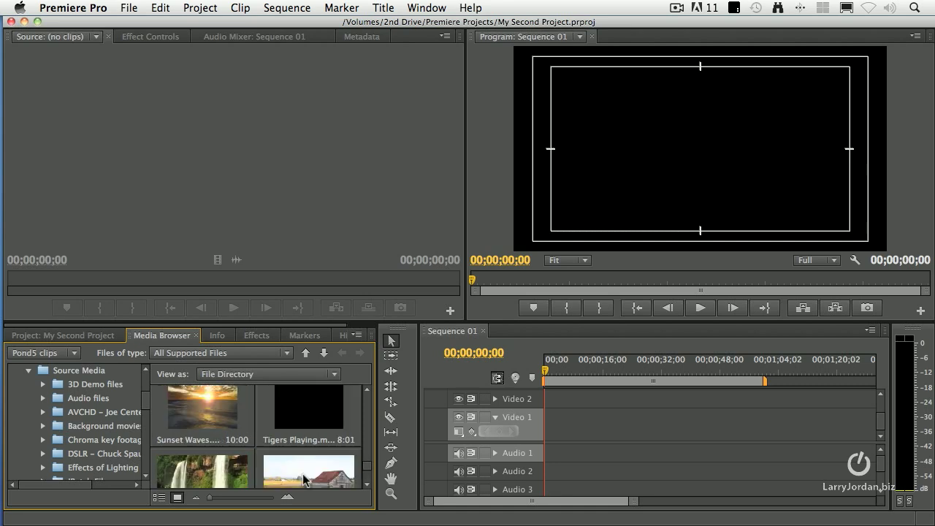
scroll(306, 479, down, 6)
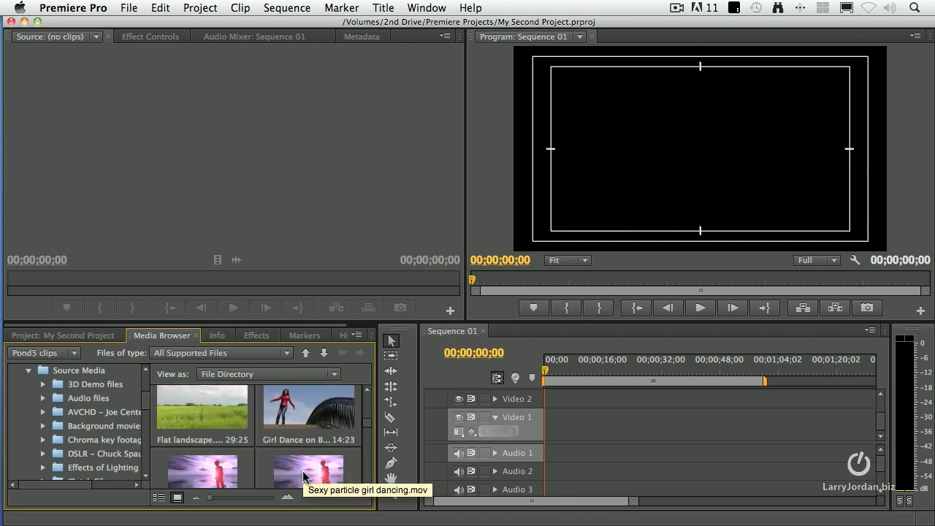
scroll(305, 479, down, 8)
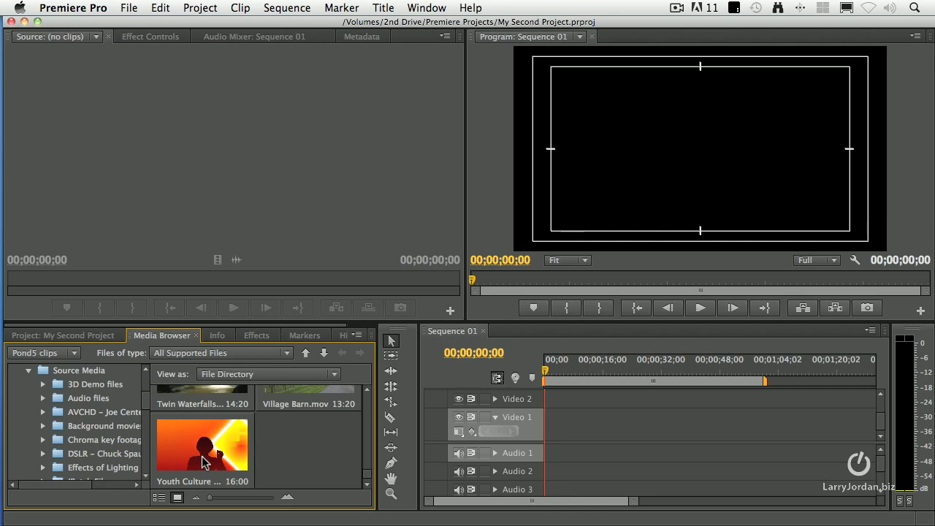
mouse_move(210, 498)
mouse_down()
mouse_move(245, 500)
mouse_move(210, 499)
mouse_up()
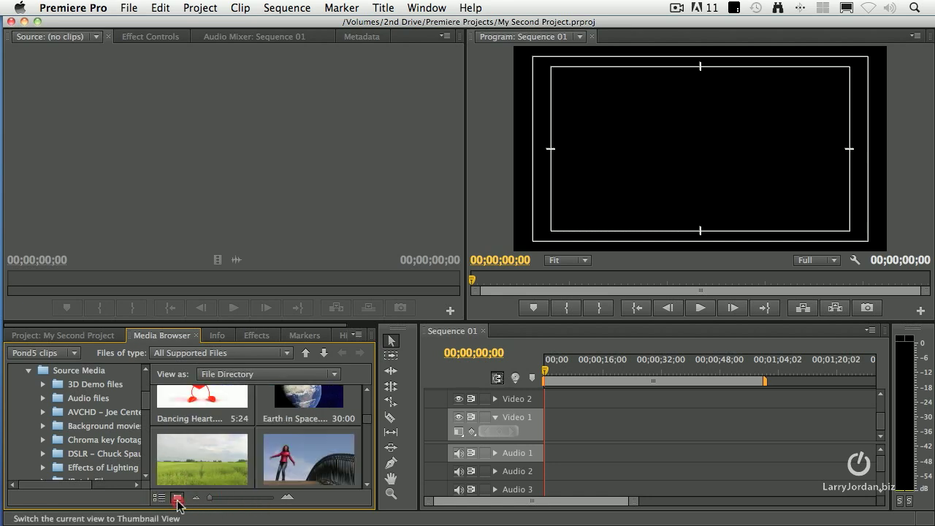
click(160, 499)
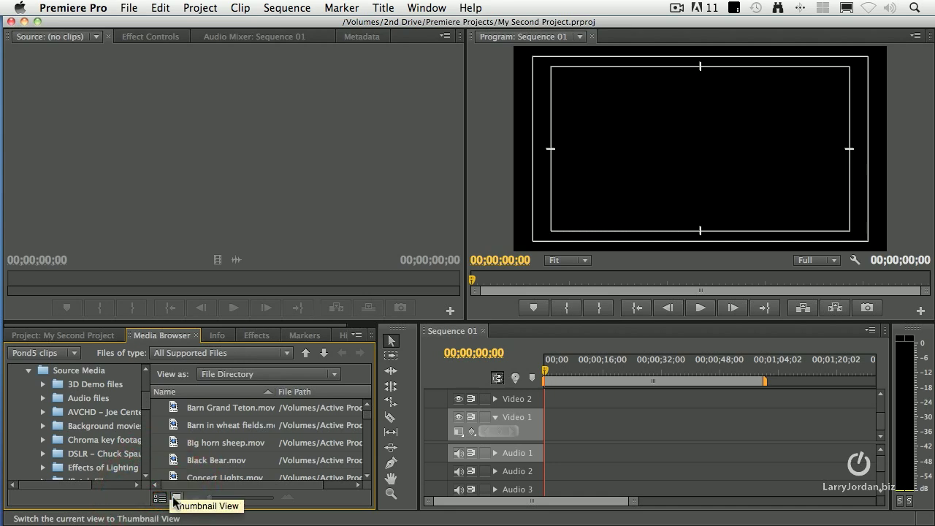
click(177, 498)
click(160, 498)
click(177, 497)
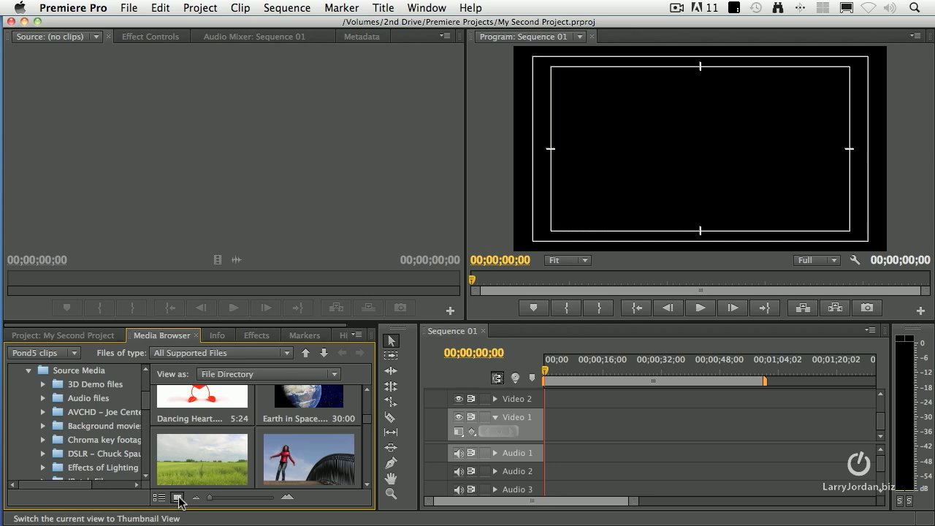
click(93, 336)
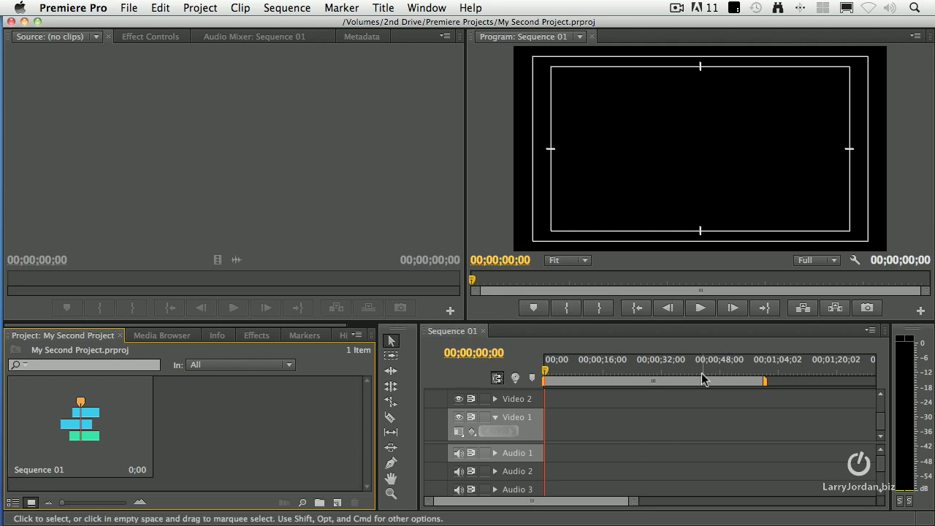
click(635, 437)
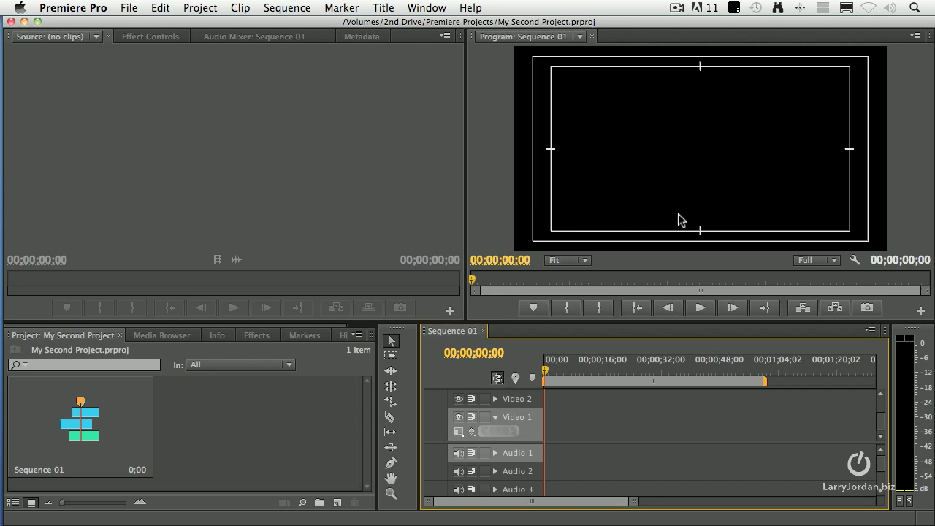
Step: Uncheck Show Transport Controls in the Program monitor's Settings menu
click(855, 260)
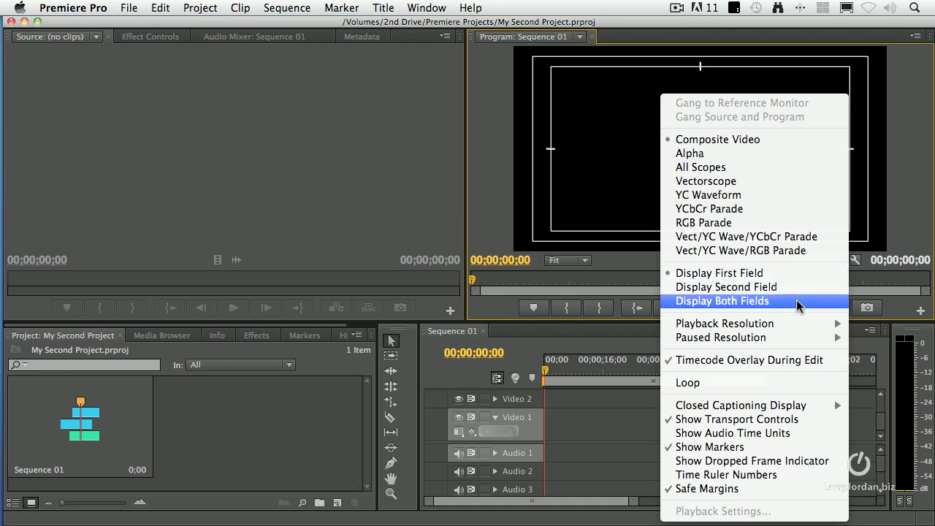
mouse_move(801, 321)
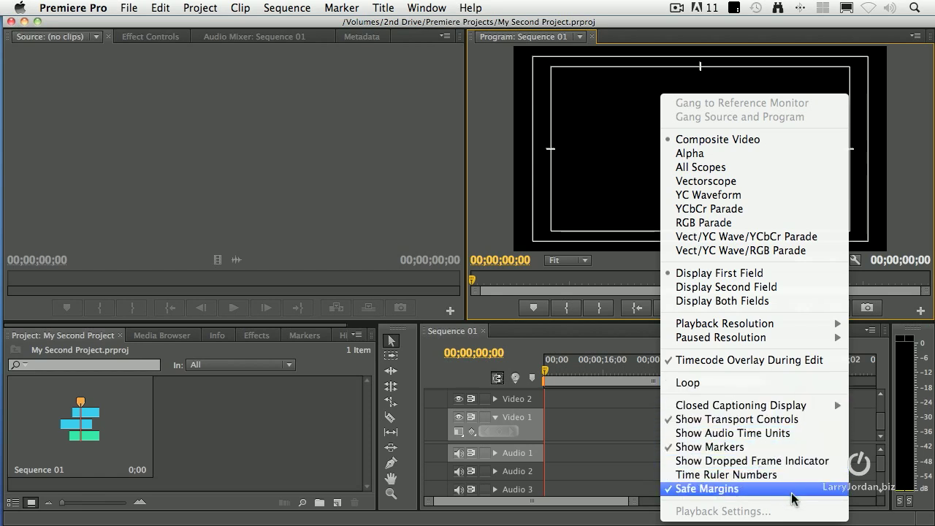
click(614, 320)
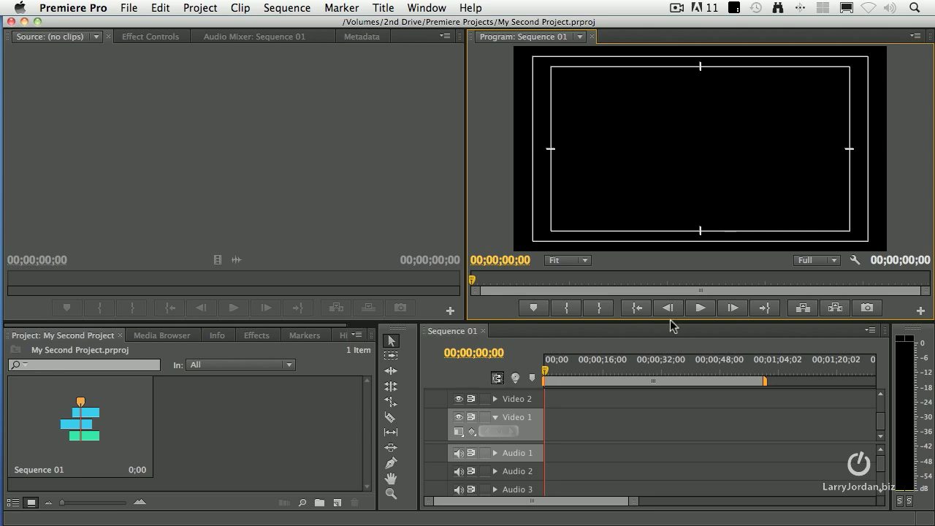
click(855, 261)
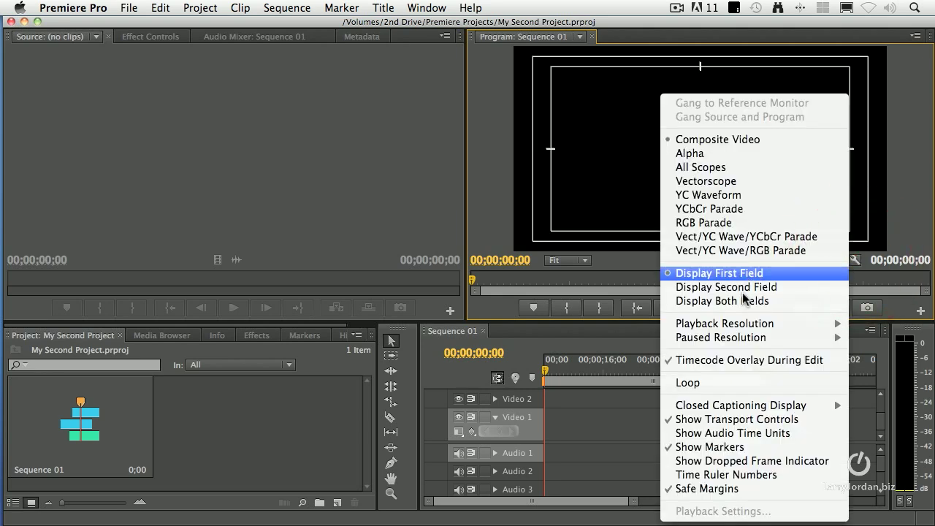
click(767, 422)
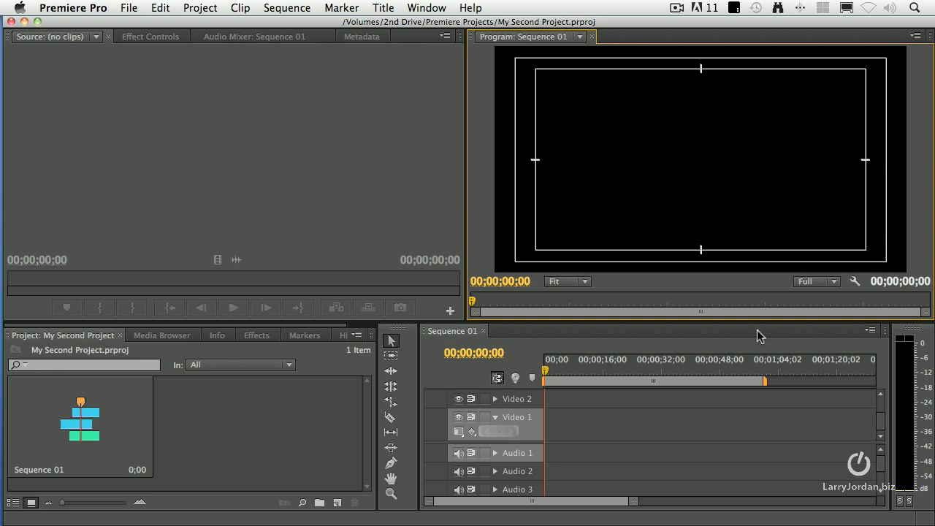
Step: In the Program monitor settings, re-check Show Transport Controls and Time Ruler Numbers, and uncheck Safe Margins
click(855, 281)
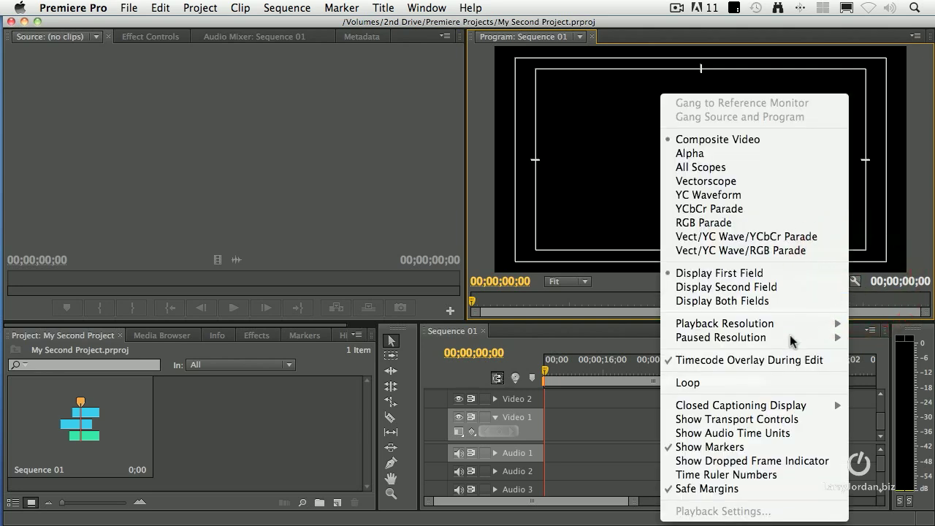
click(757, 421)
click(855, 261)
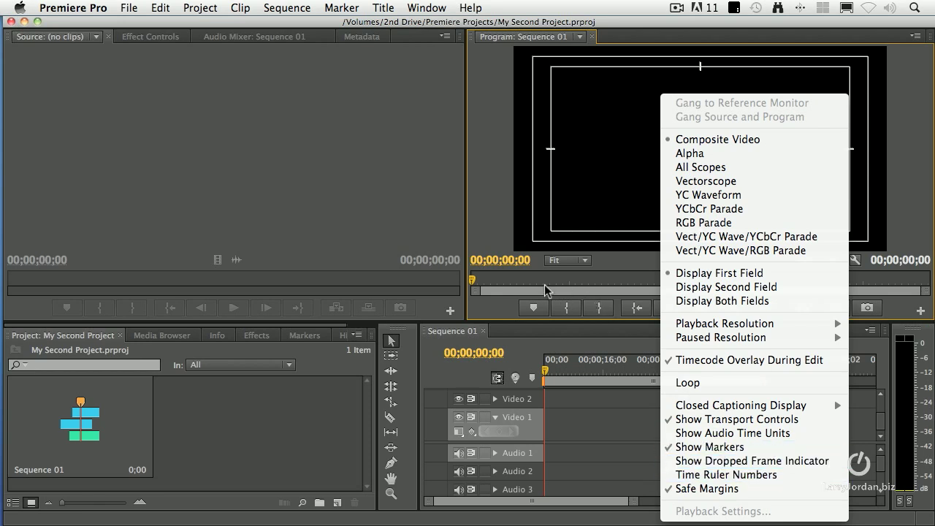
click(752, 475)
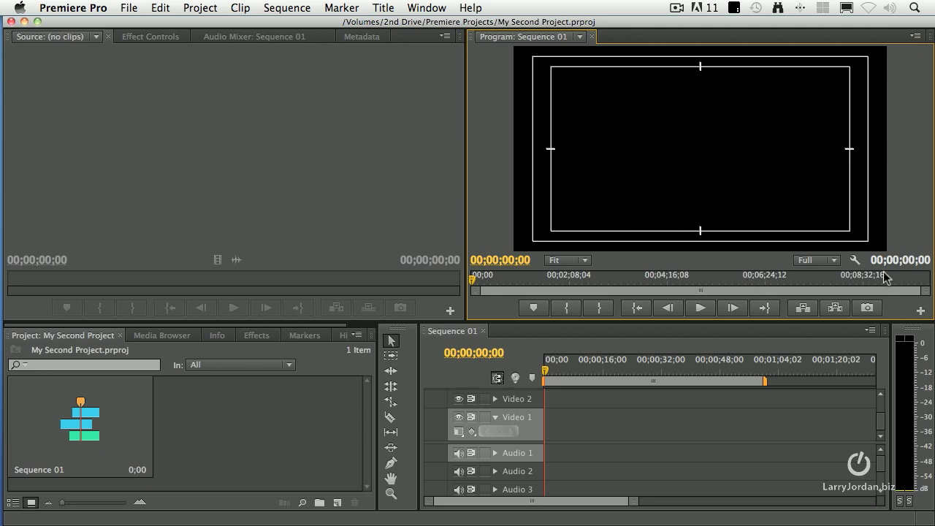
click(855, 260)
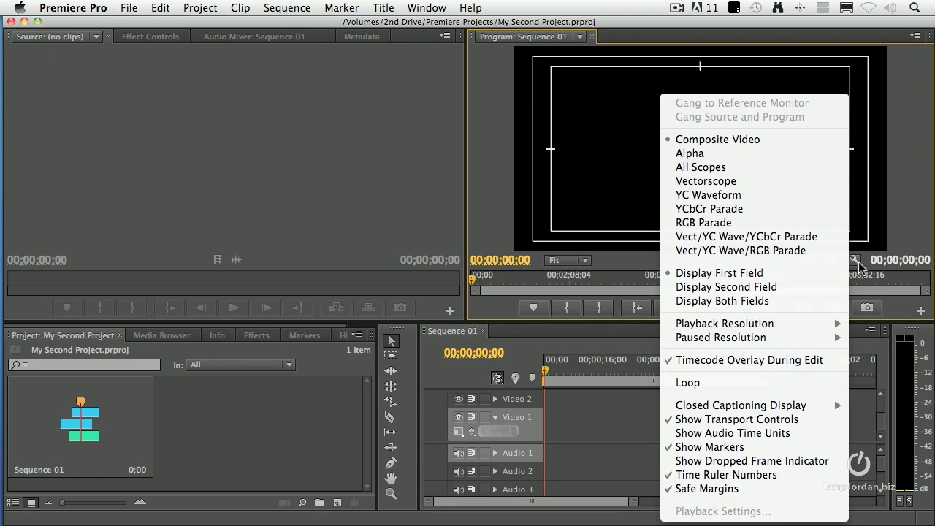
click(796, 494)
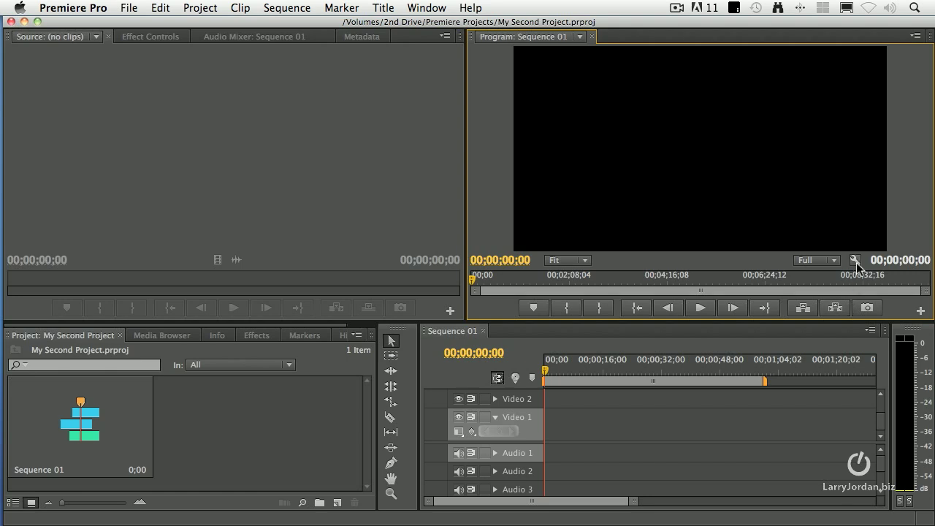
Step: Uncheck Time Ruler Numbers in the Program monitor's Settings menu
click(855, 260)
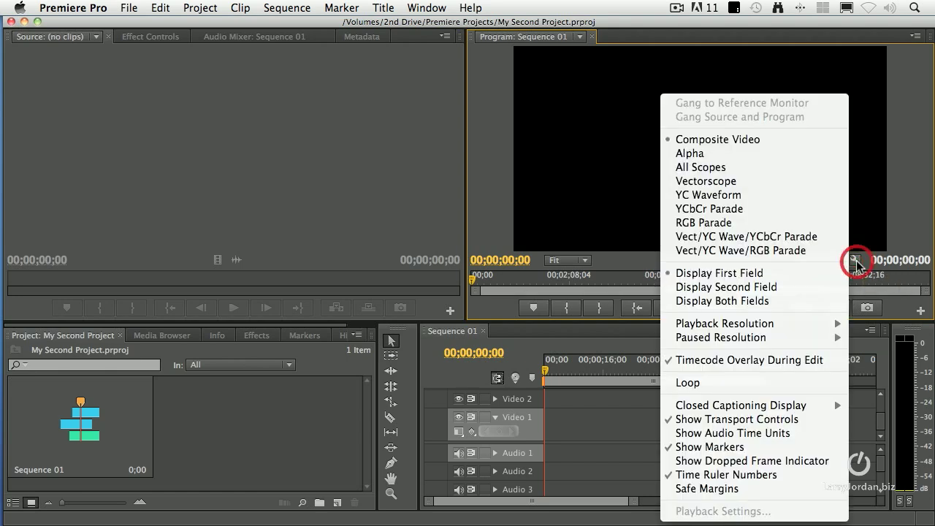
click(809, 474)
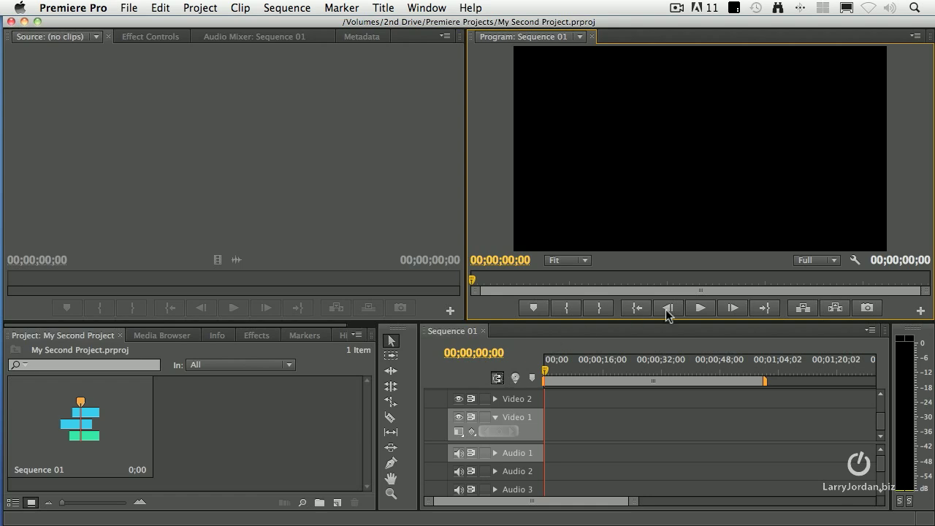
click(920, 311)
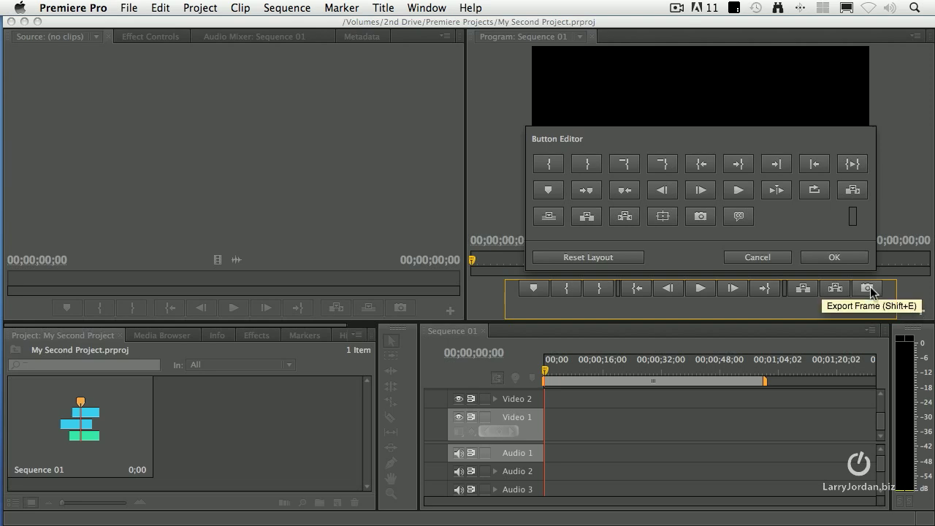
drag(871, 292, 839, 232)
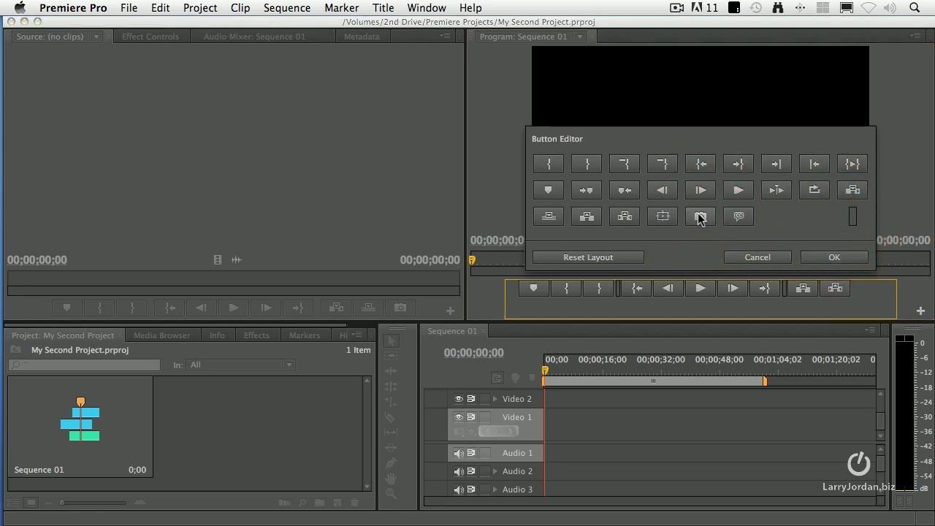
drag(700, 217, 867, 291)
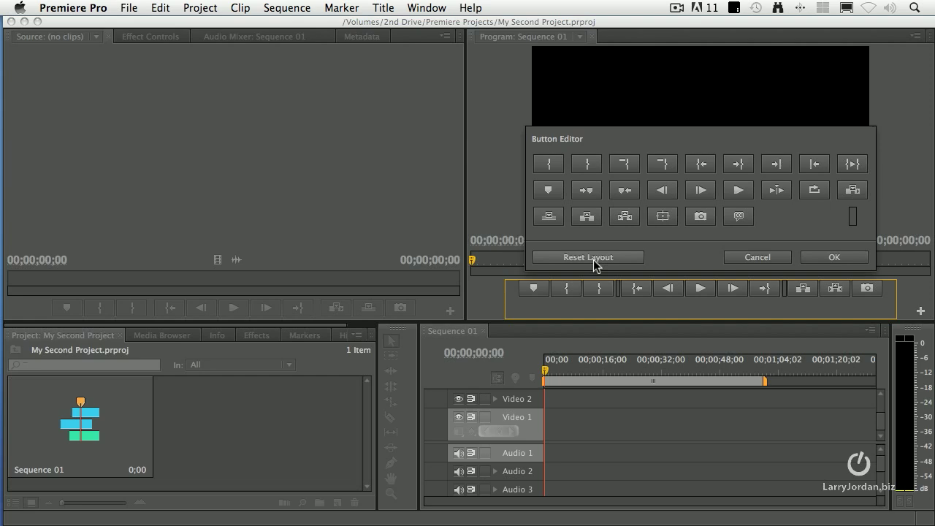
click(835, 257)
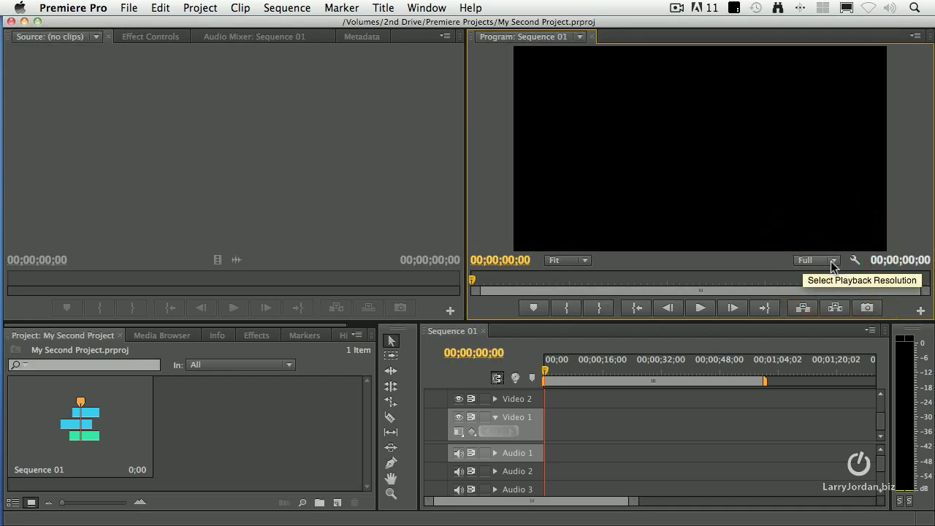